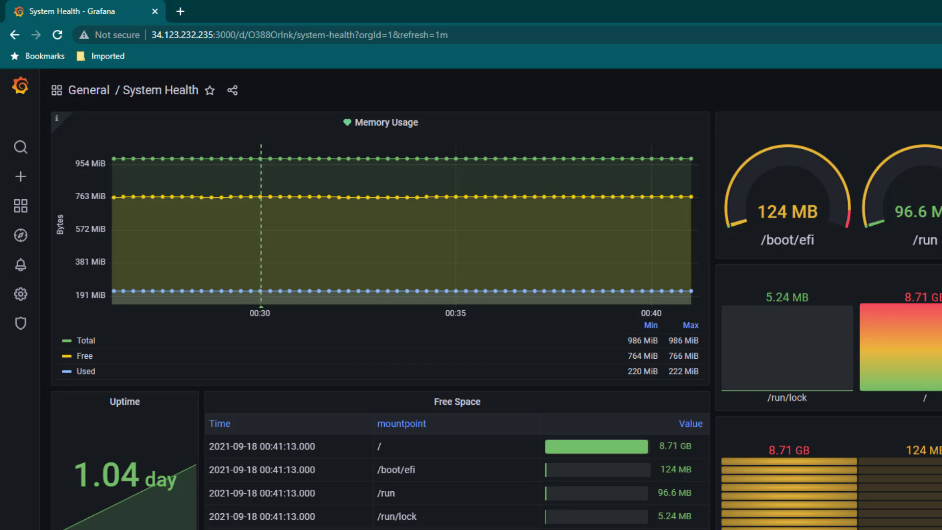
- Start a new notification channel in Grafana and set its type to Telegram
{"action": "mouse_move", "coordinate": [33, 269]}
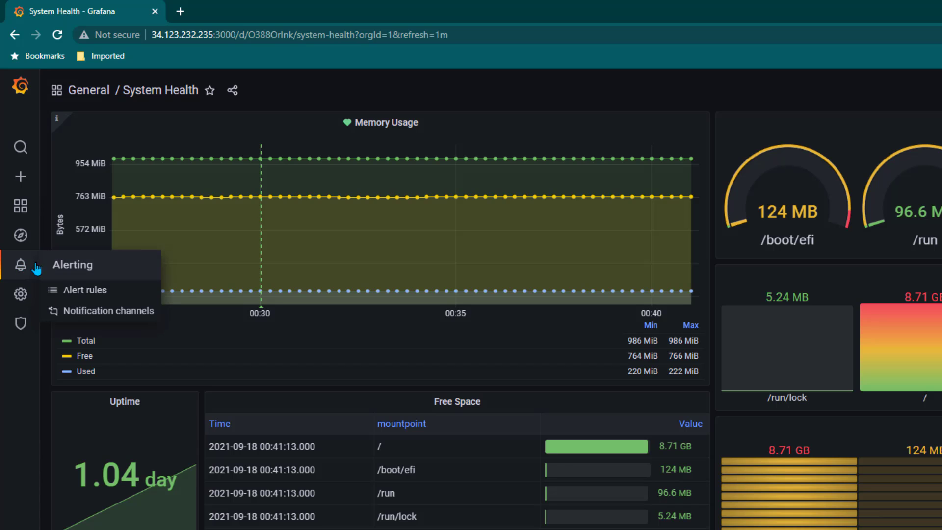
{"action": "left_click", "coordinate": [111, 316]}
{"action": "left_click", "coordinate": [872, 169]}
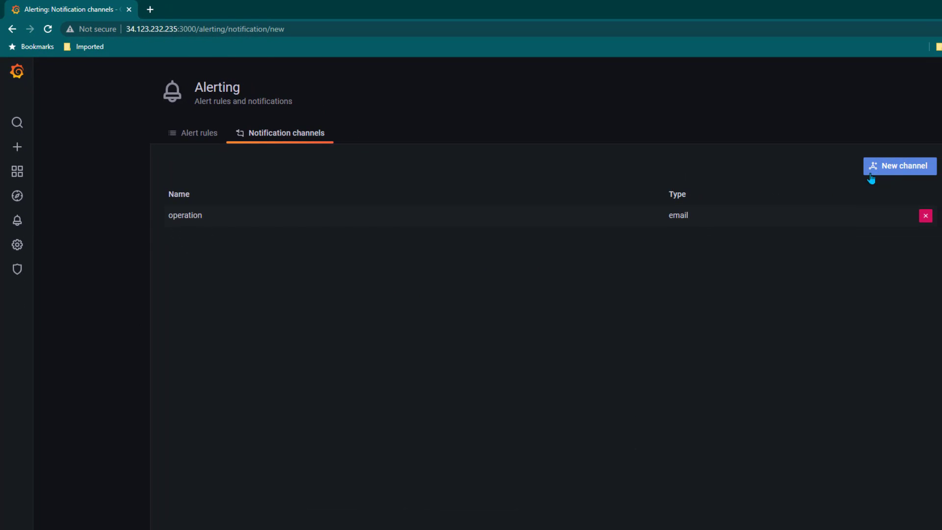
{"action": "left_click", "coordinate": [255, 255]}
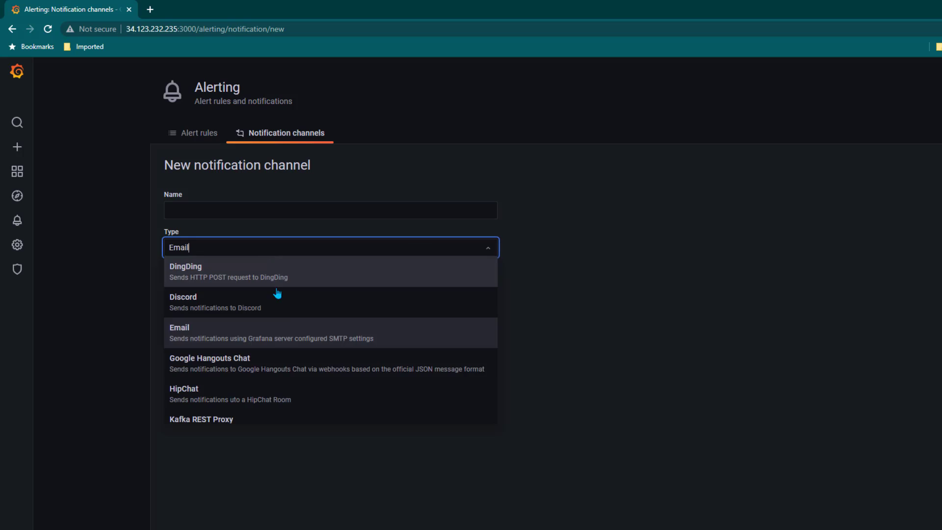
{"action": "scroll", "coordinate": [294, 366], "scroll_direction": "down", "scroll_amount": 6}
{"action": "scroll", "coordinate": [274, 361], "scroll_direction": "down", "scroll_amount": 3}
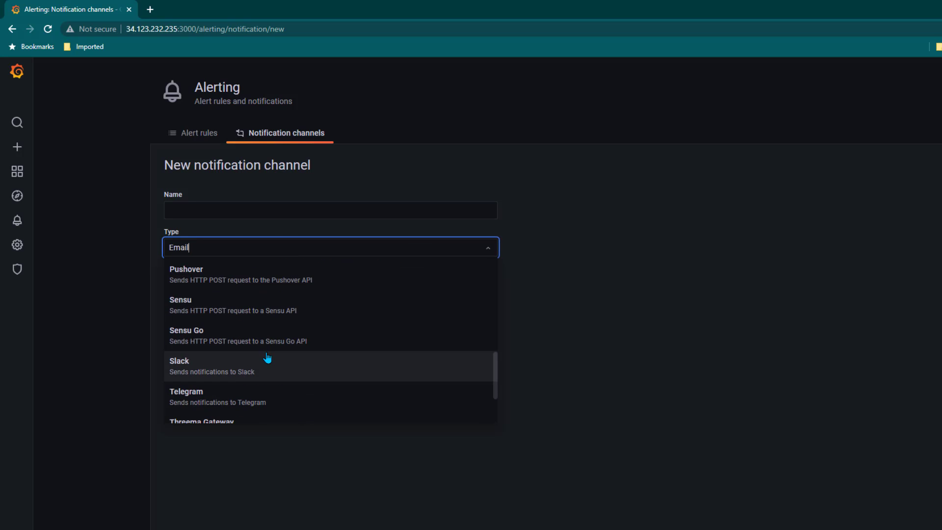
{"action": "left_click", "coordinate": [237, 314]}
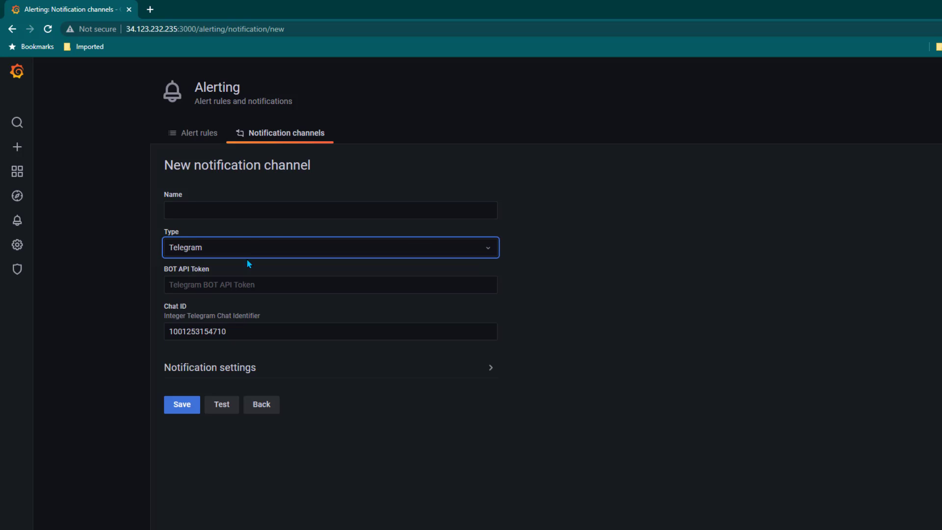
- Name the channel 'operation-telegram' and clear the pre-filled Chat ID
{"action": "left_click", "coordinate": [238, 213]}
{"action": "type", "text": "op"}
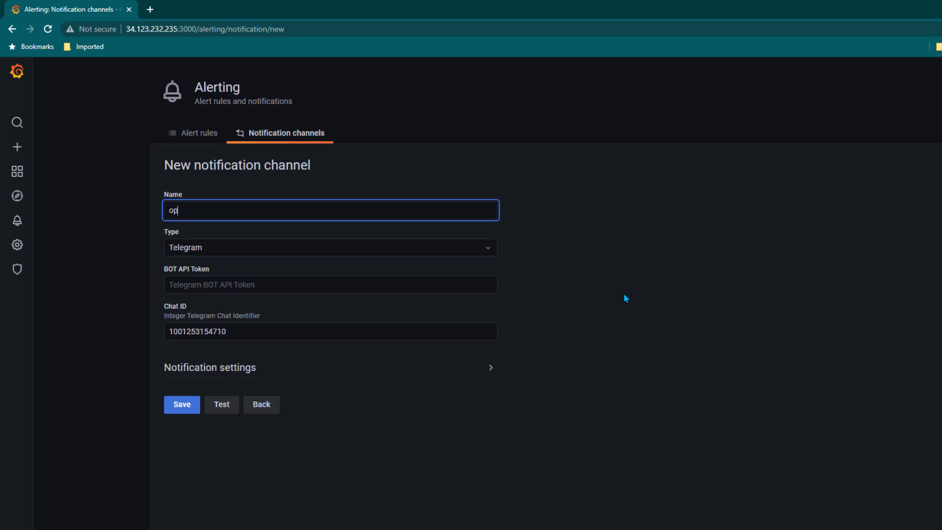
{"action": "type", "text": "eration-telegram"}
{"action": "left_click", "coordinate": [243, 333]}
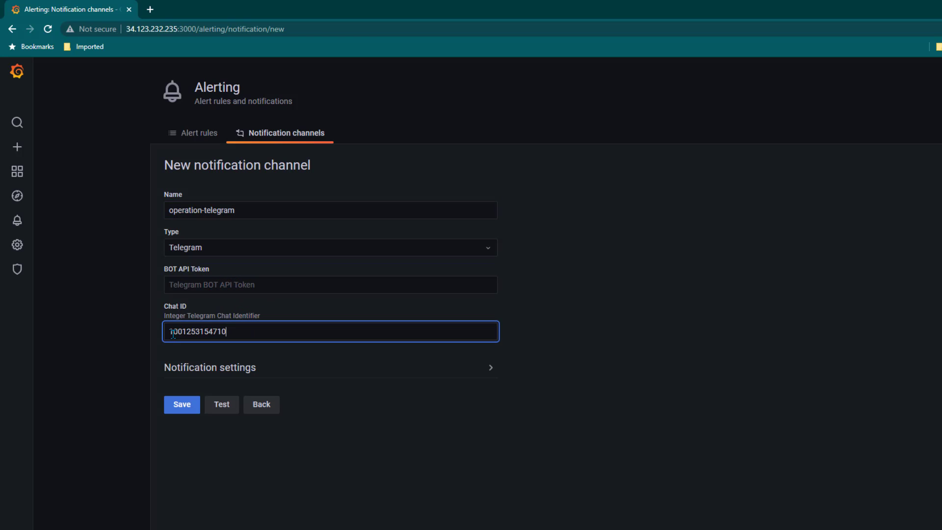
{"action": "key", "text": "ctrl+a"}
{"action": "key", "text": "BackSpace"}
- Find the BotFather chat in Telegram and send it /start
{"action": "left_click", "coordinate": [139, 351]}
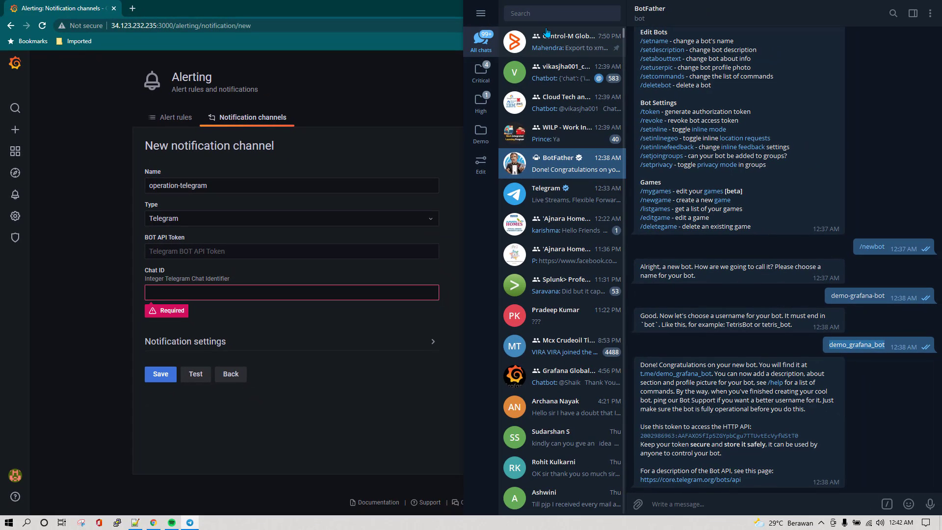
{"action": "left_click", "coordinate": [546, 13]}
{"action": "type", "text": "botfath"}
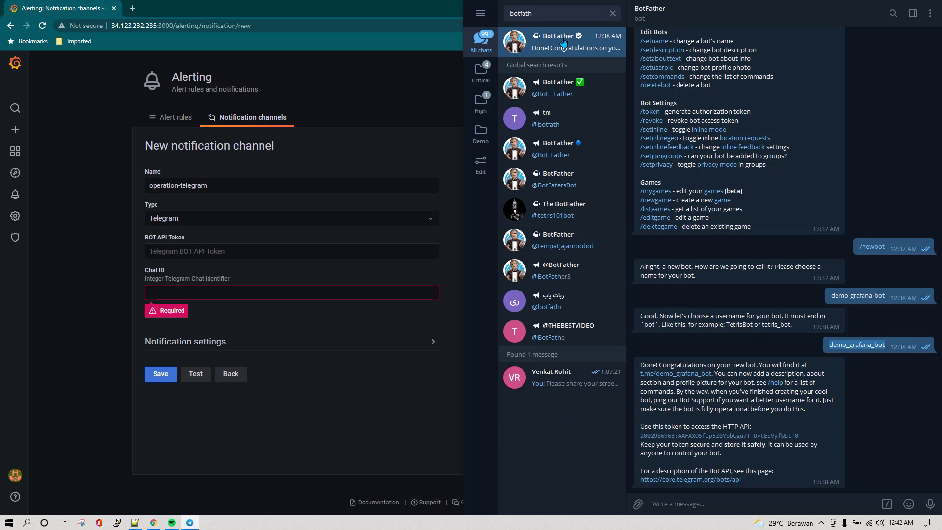
{"action": "left_click", "coordinate": [564, 44]}
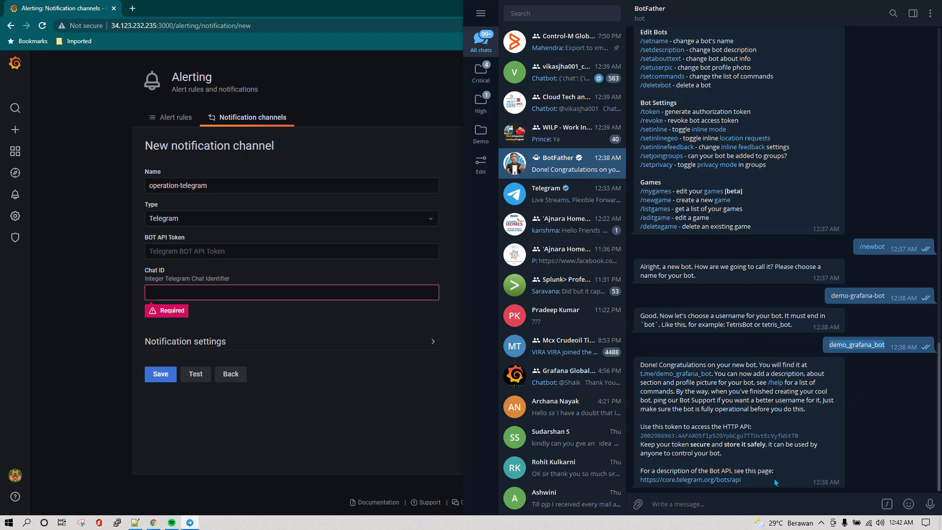
{"action": "left_click", "coordinate": [726, 502]}
{"action": "type", "text": "/s"}
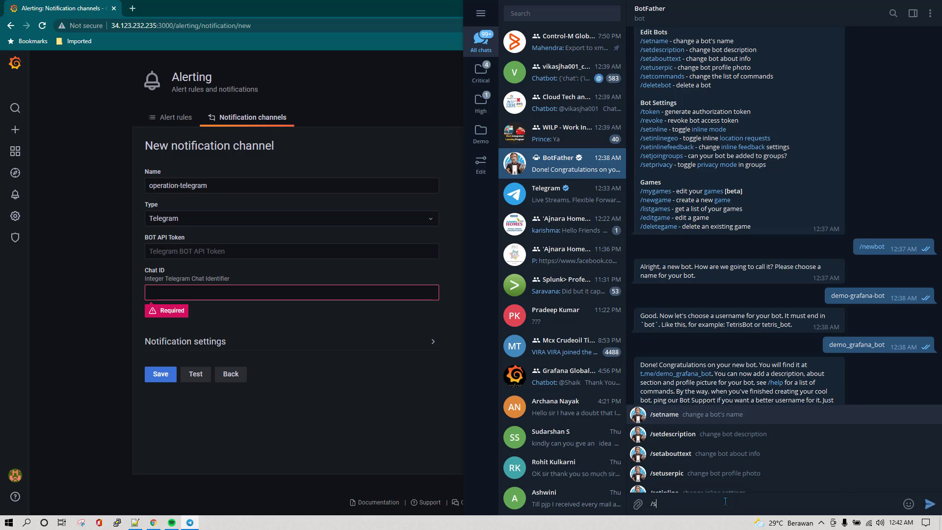
{"action": "type", "text": "tart"}
{"action": "key", "text": "Return"}
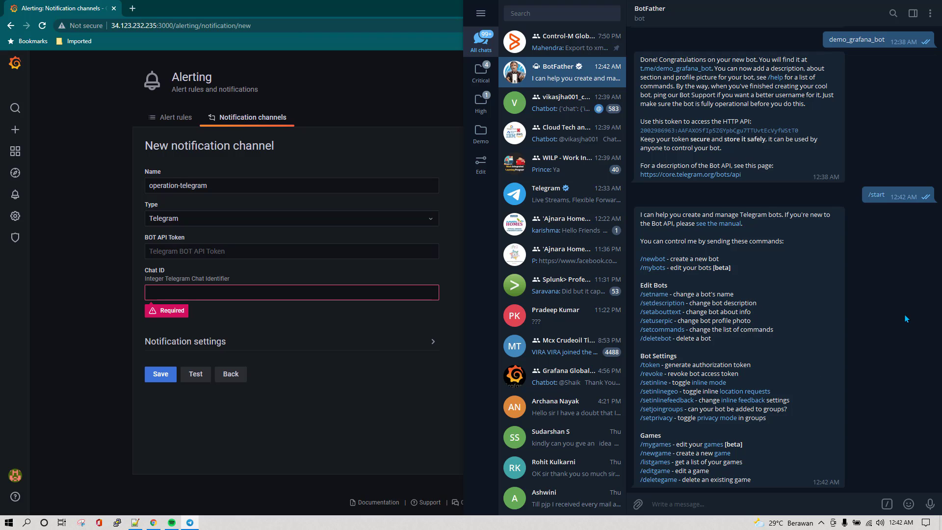
- Send /newbot to BotFather and give the new bot the name 'grafana8'
{"action": "type", "text": "/ne"}
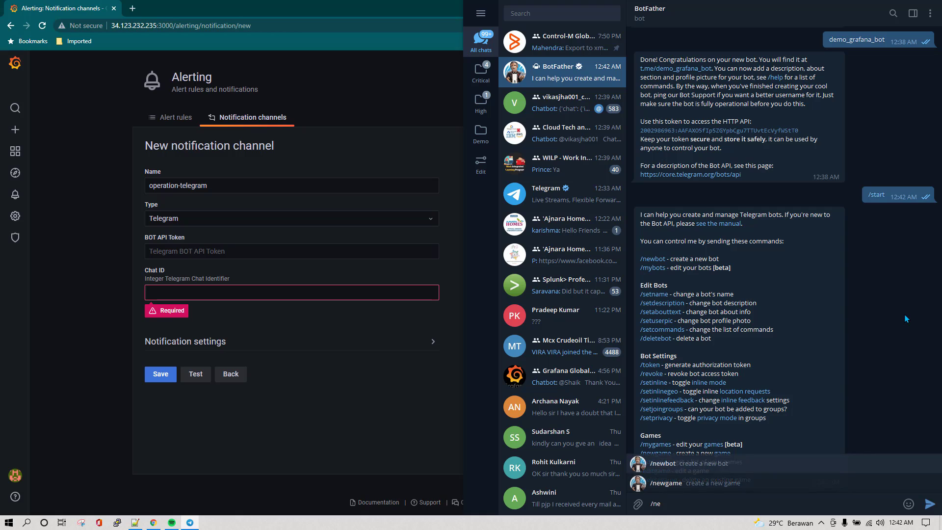
{"action": "type", "text": "wbot"}
{"action": "key", "text": "Return"}
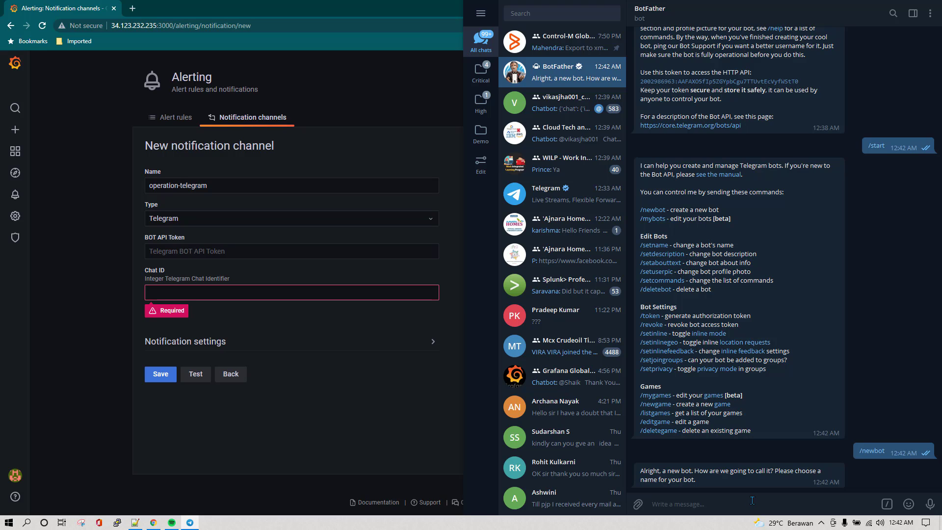
{"action": "type", "text": "grafana8"}
{"action": "key", "text": "Return"}
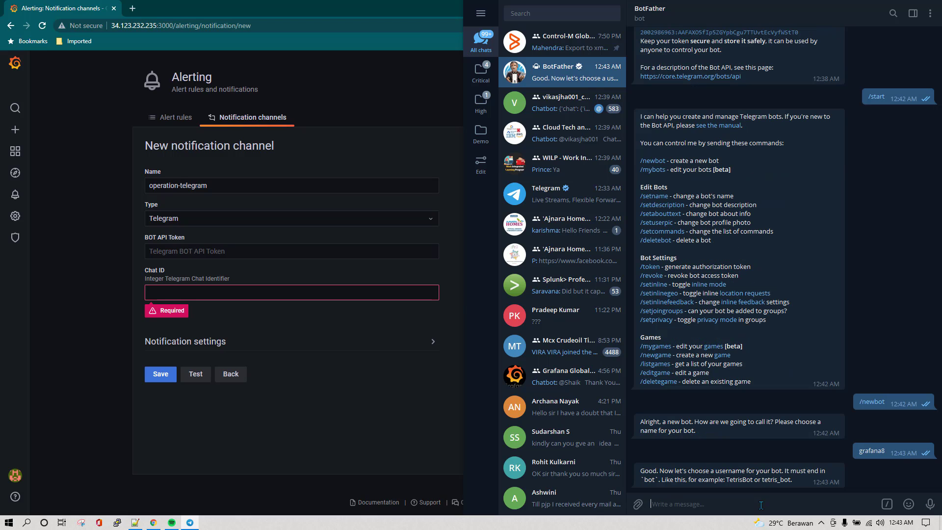
- Set the bot username to 'grafana8_bot' and select the HTTP API token in the reply
{"action": "type", "text": "grafana8_bot"}
{"action": "left_click_drag", "start_coordinate": [798, 483], "coordinate": [733, 477]}
{"action": "left_click", "coordinate": [668, 503]}
{"action": "key", "text": "Return"}
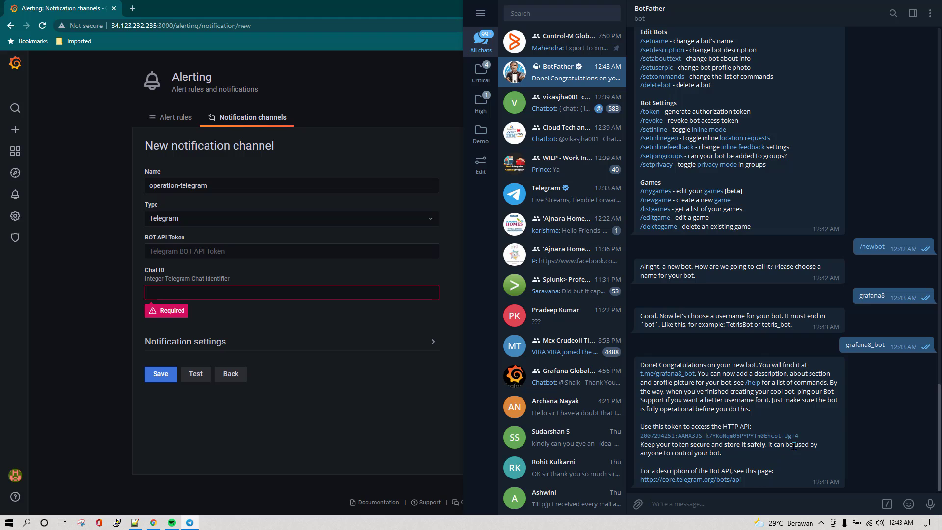
{"action": "left_click_drag", "start_coordinate": [805, 437], "coordinate": [641, 440]}
{"action": "key", "text": "ctrl+c"}
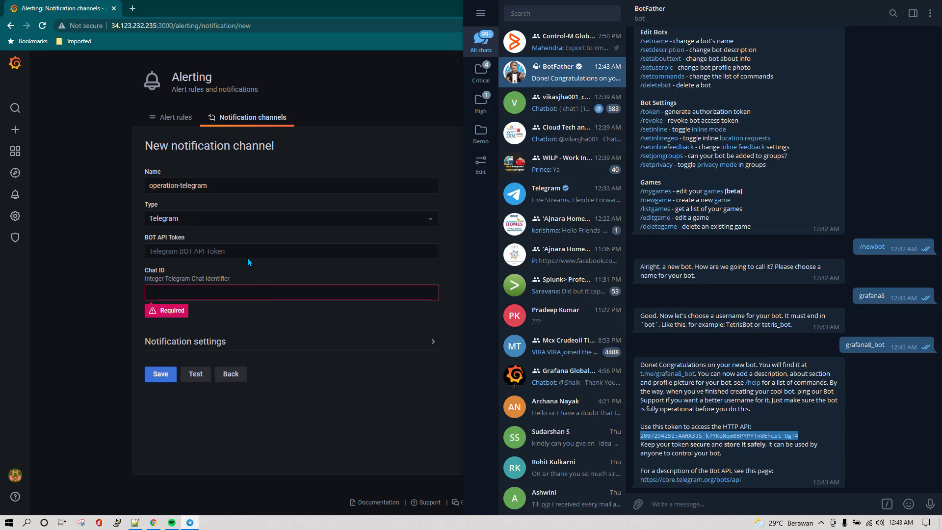
- Paste the bot's token into Grafana's BOT API Token field, then return to Telegram
{"action": "left_click", "coordinate": [236, 251]}
{"action": "key", "text": "ctrl+v"}
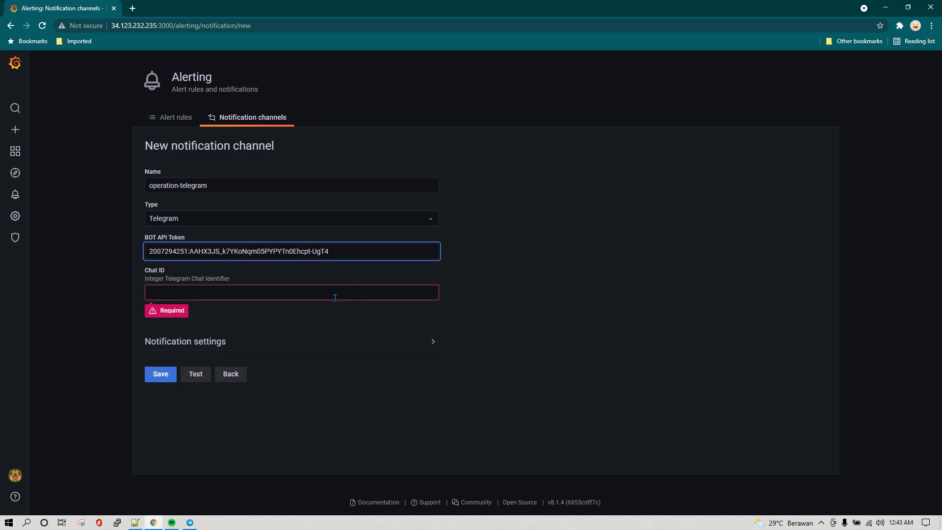
{"action": "left_click", "coordinate": [332, 292]}
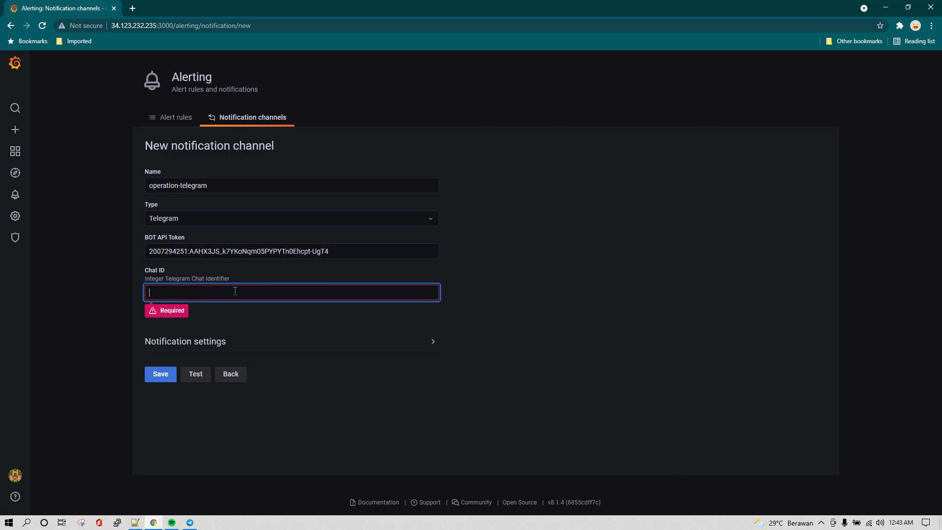
{"action": "key", "text": "alt+Tab"}
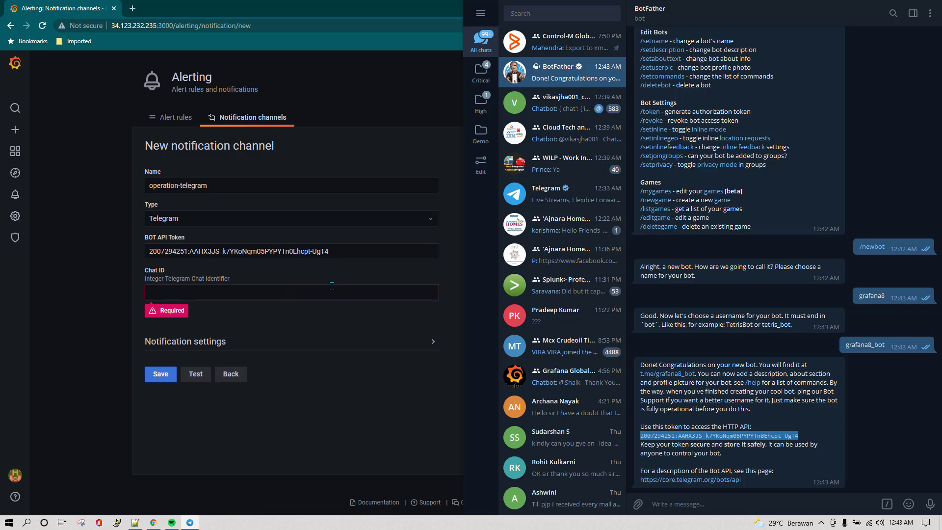
- Add grafana8_bot as a member of the Cloud Tech and Cerifications group
{"action": "left_click", "coordinate": [482, 109]}
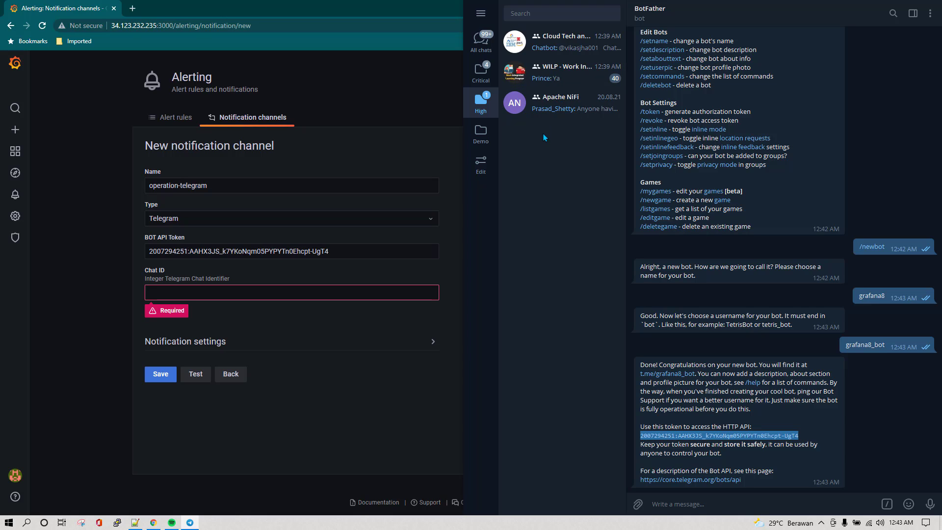
{"action": "left_click", "coordinate": [564, 41]}
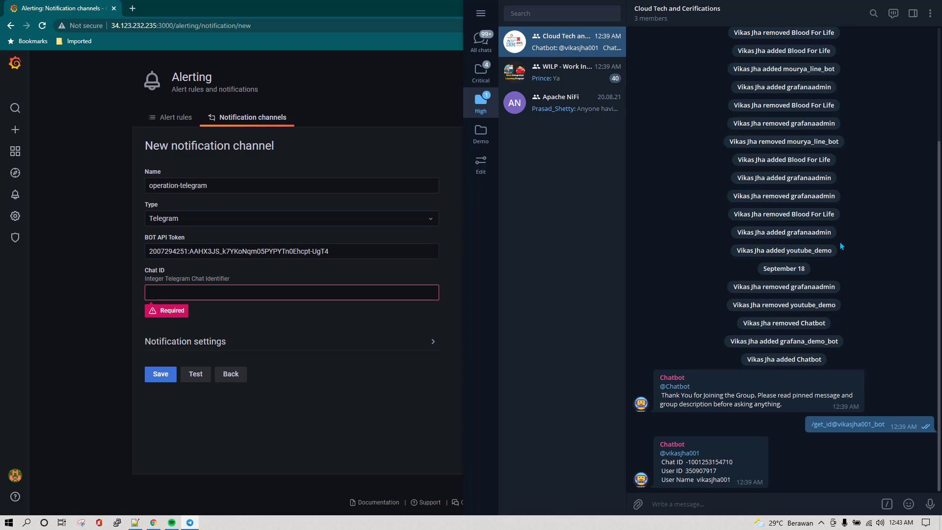
{"action": "left_click", "coordinate": [761, 19]}
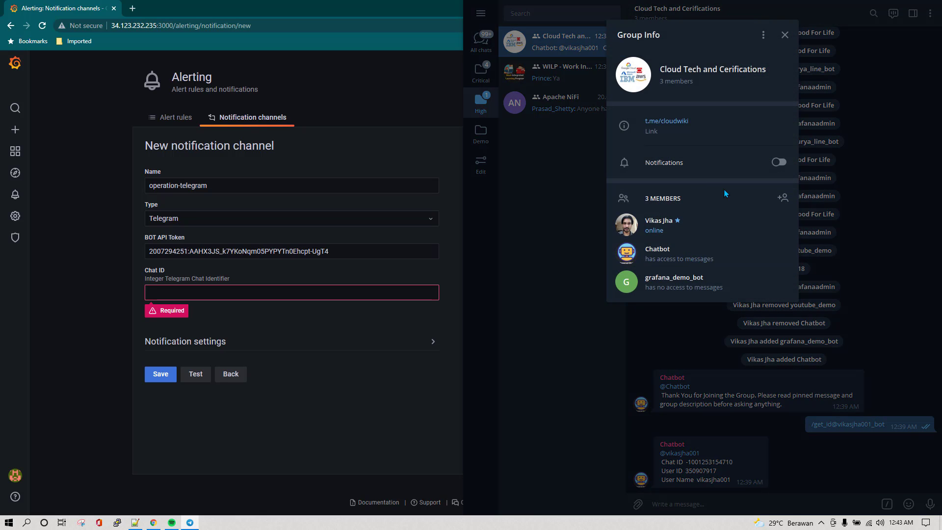
{"action": "left_click", "coordinate": [782, 198]}
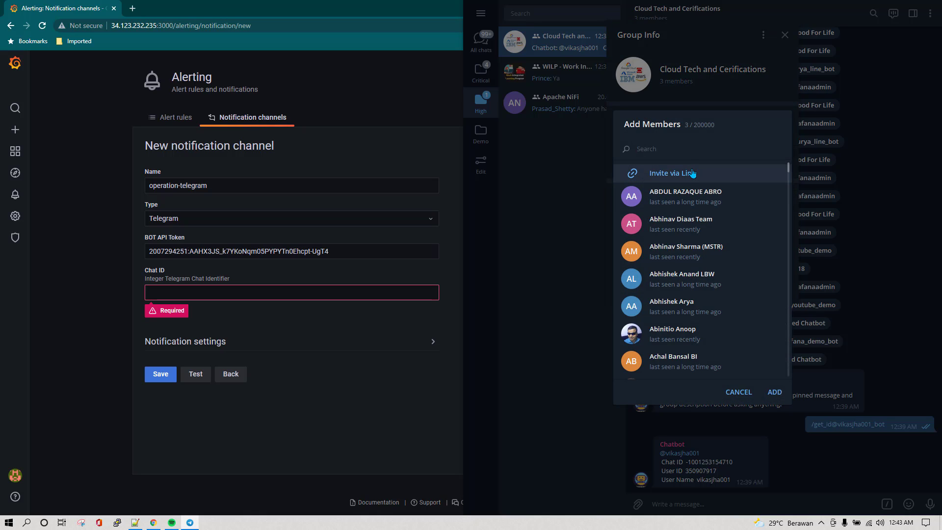
{"action": "type", "text": "grafan"}
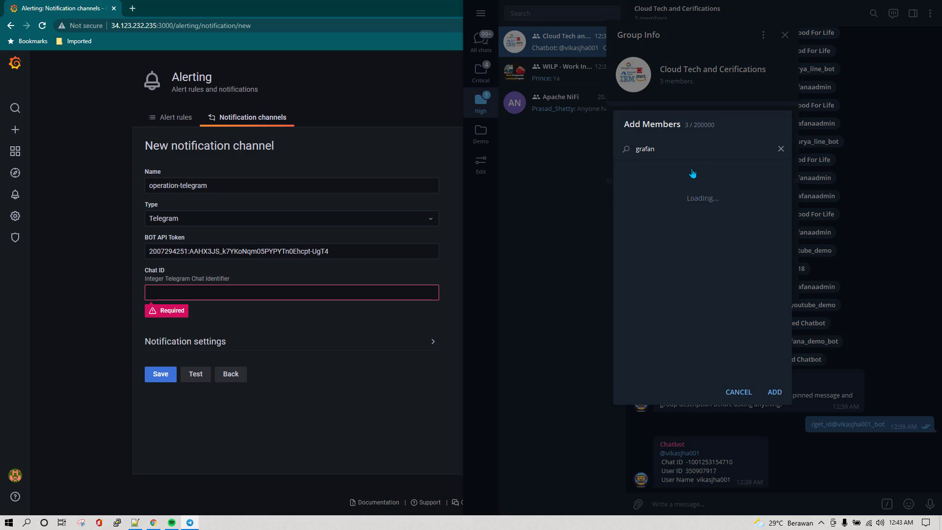
{"action": "type", "text": "a8_bot"}
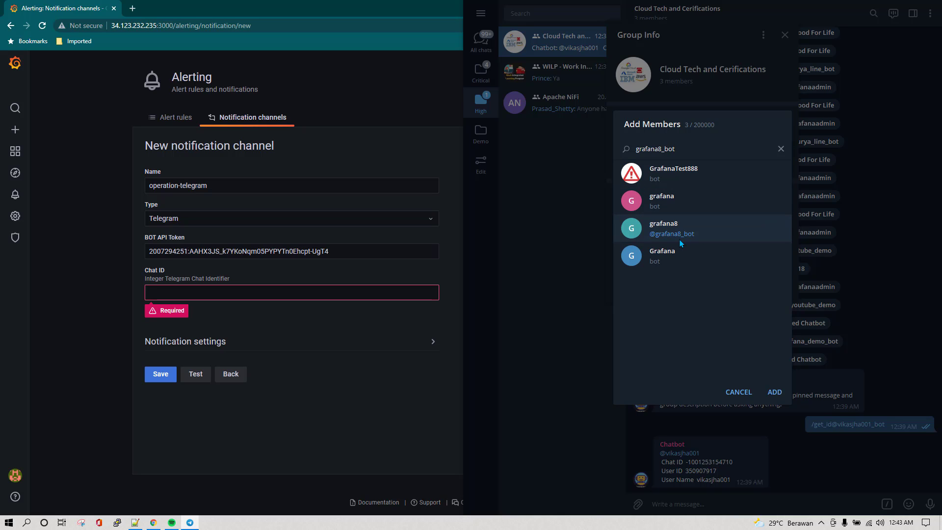
{"action": "left_click", "coordinate": [685, 231]}
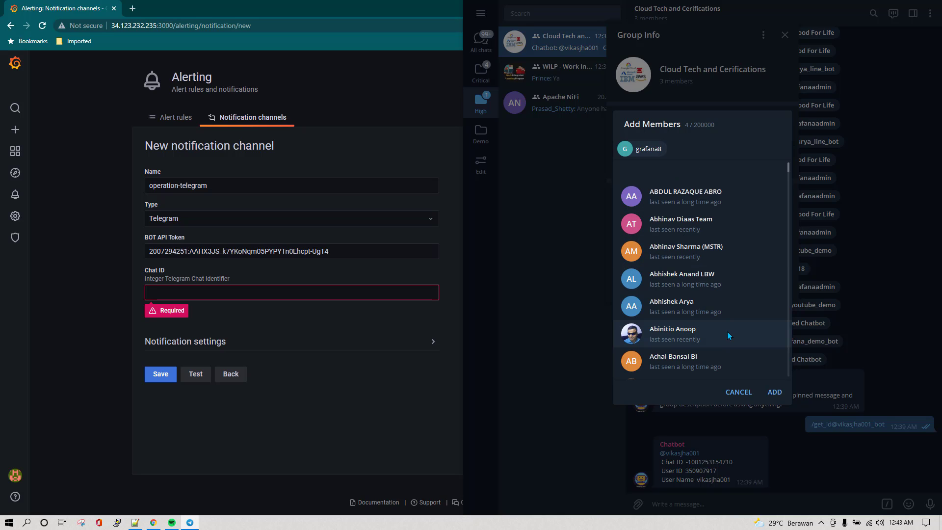
{"action": "left_click", "coordinate": [774, 391]}
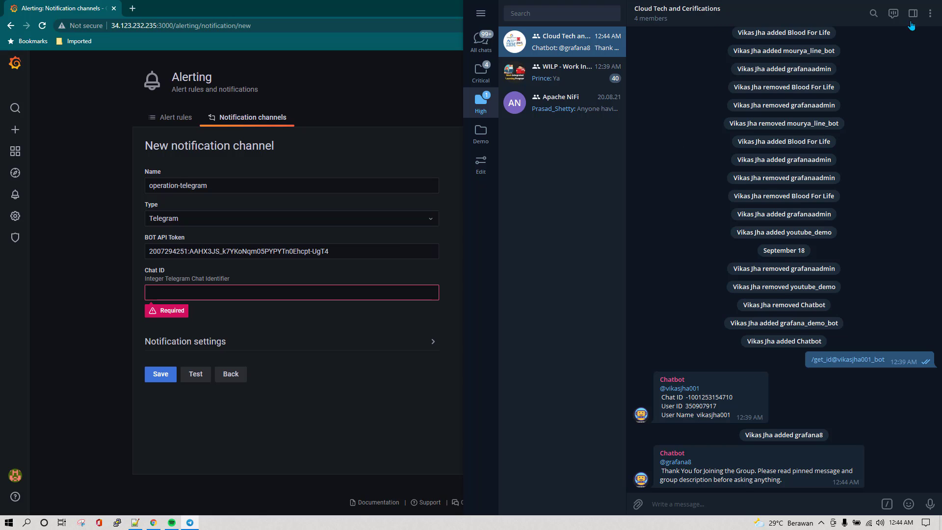
- Search for another member in the group's add-members dialog, then close it without adding anyone
{"action": "left_click", "coordinate": [930, 14]}
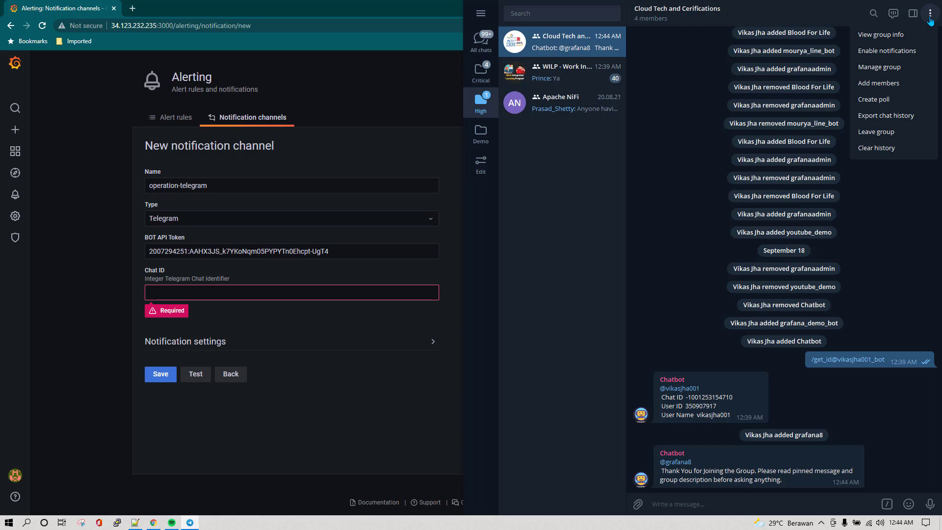
{"action": "left_click", "coordinate": [751, 21]}
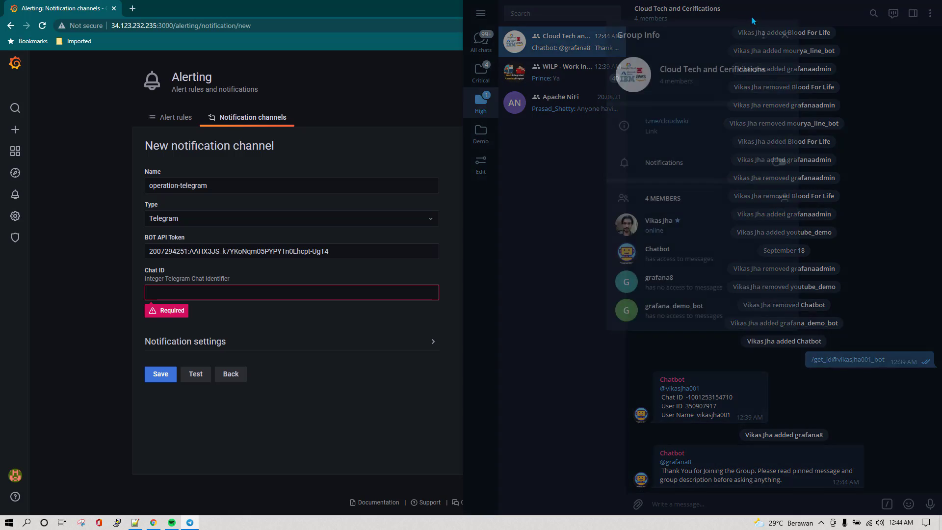
{"action": "left_click", "coordinate": [783, 199]}
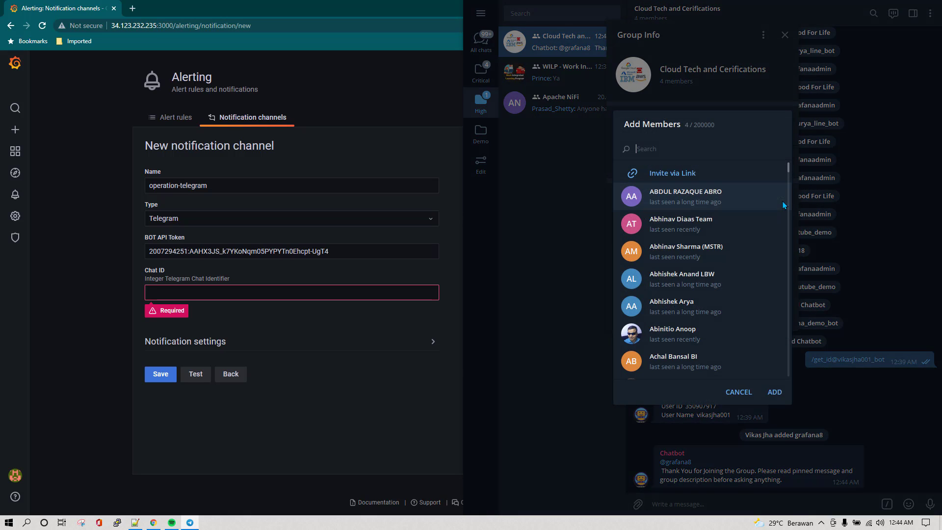
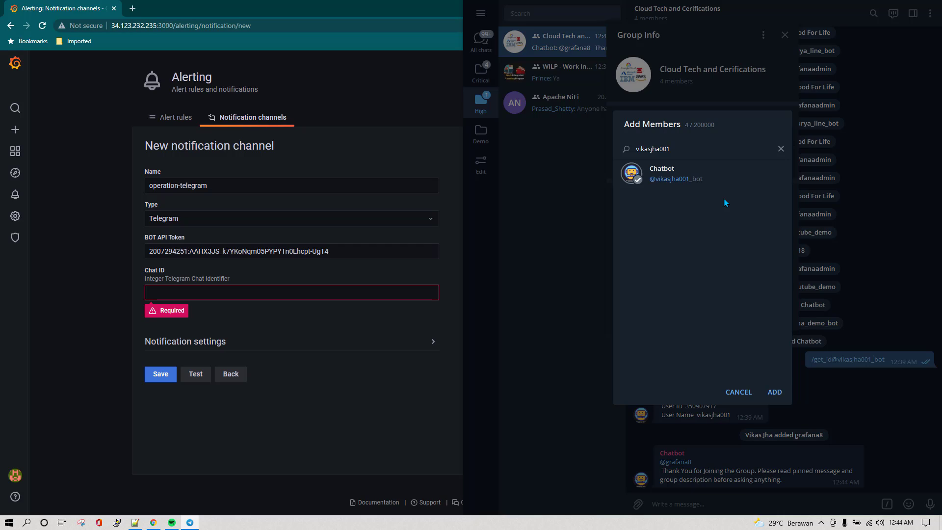
{"action": "left_click", "coordinate": [739, 396]}
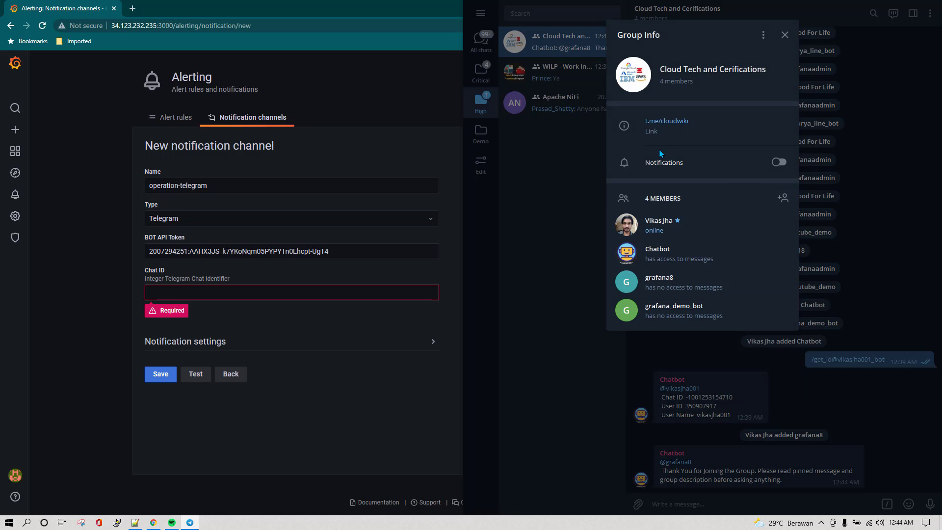
{"action": "left_click", "coordinate": [785, 35]}
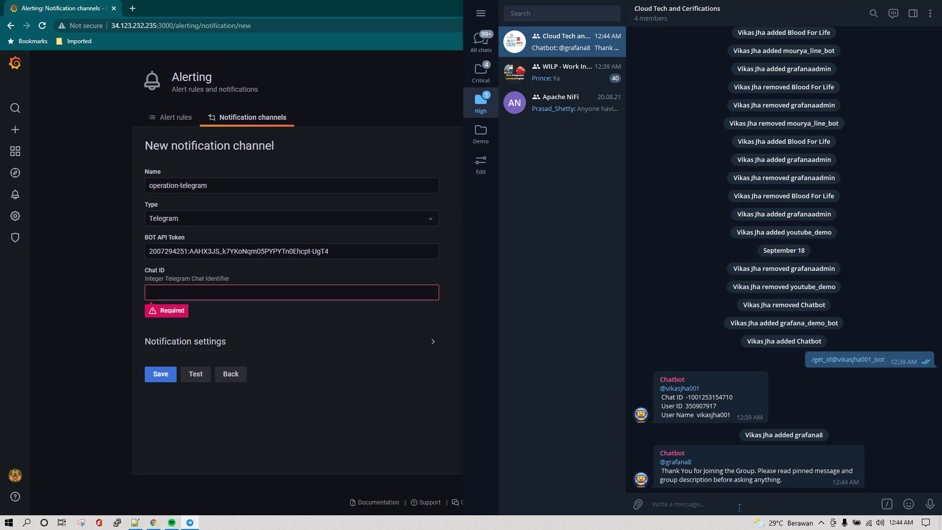
- Send /get_id in the group and select the Chat ID from the bot's reply
{"action": "type", "text": "/get"}
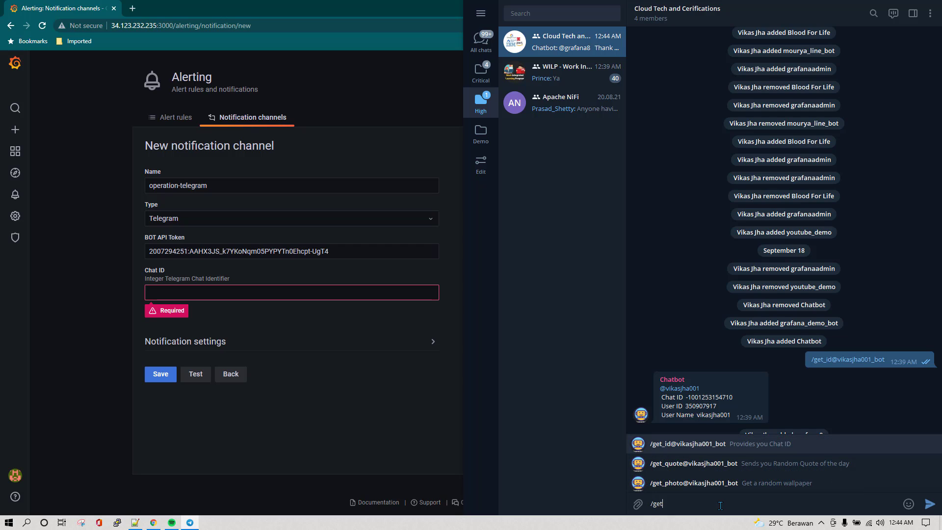
{"action": "left_click", "coordinate": [662, 447]}
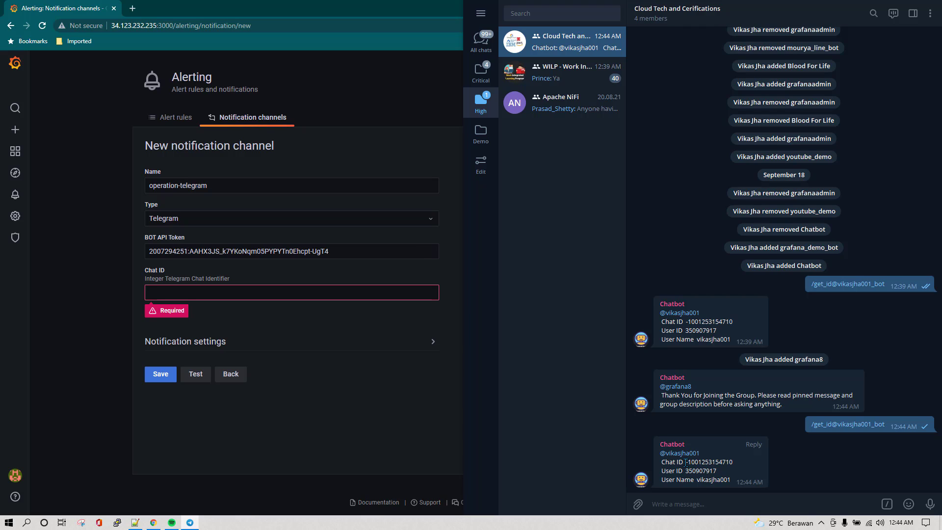
{"action": "left_click_drag", "start_coordinate": [686, 462], "coordinate": [733, 463]}
{"action": "key", "text": "ctrl+c"}
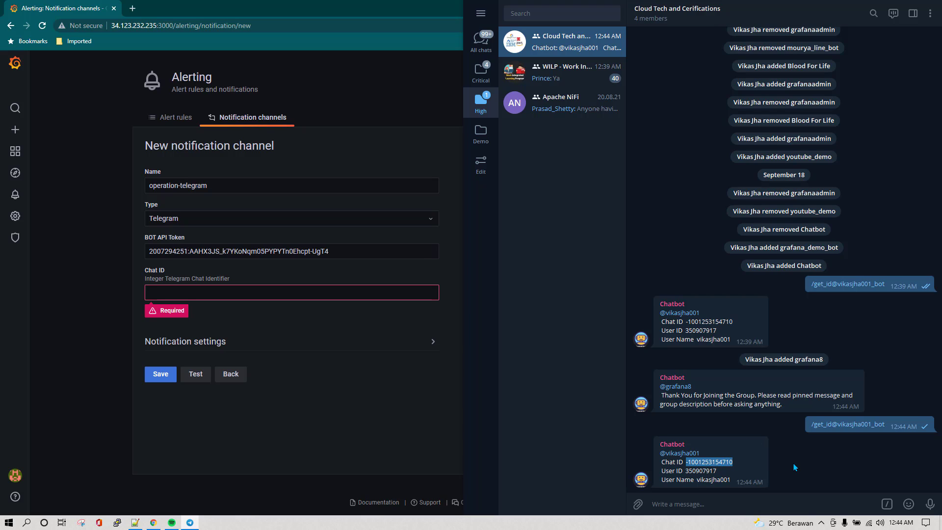
- Paste the group Chat ID into operation-telegram, send a test message to Telegram, and save the channel
{"action": "left_click", "coordinate": [238, 298]}
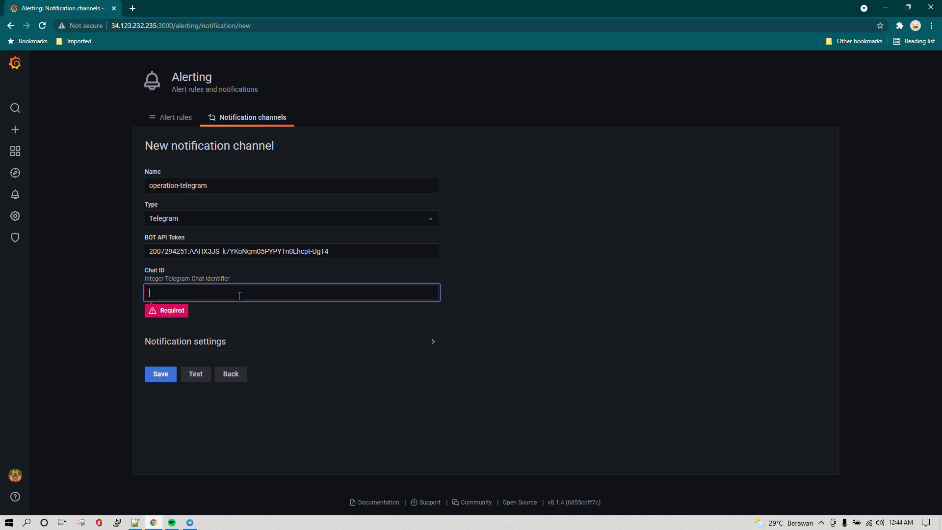
{"action": "key", "text": "ctrl+v"}
{"action": "left_click", "coordinate": [205, 404]}
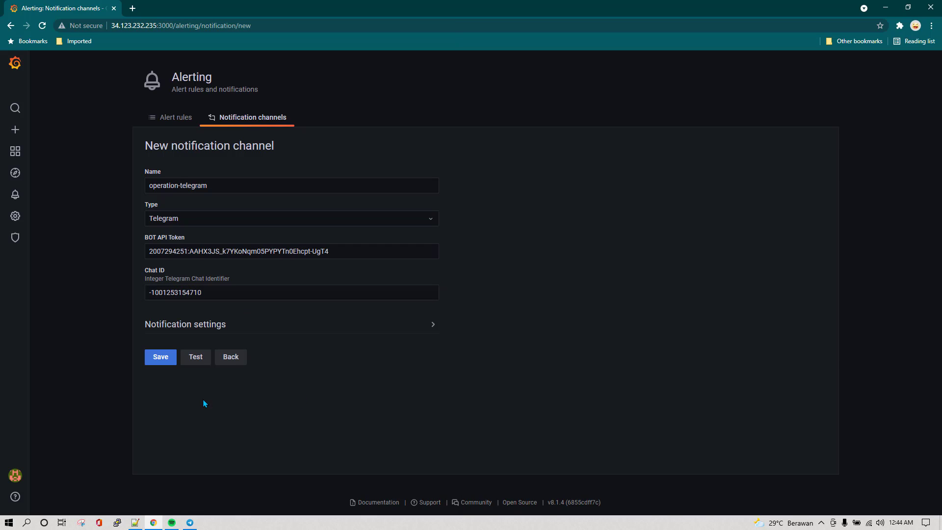
{"action": "left_click", "coordinate": [194, 363]}
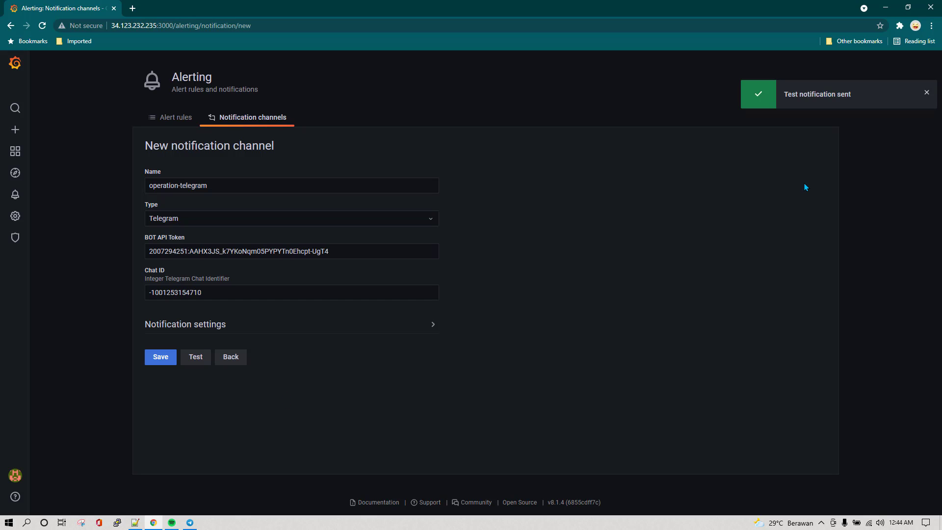
{"action": "left_click", "coordinate": [189, 522]}
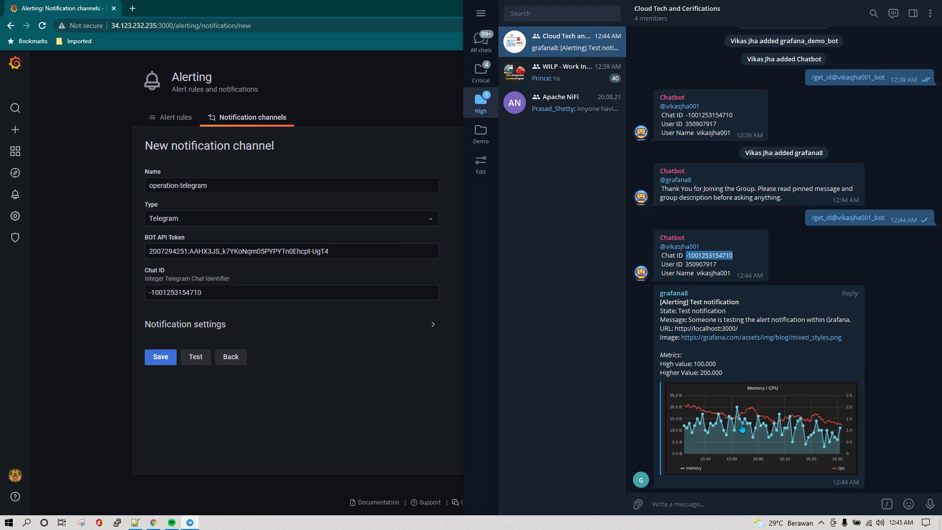
{"action": "left_click", "coordinate": [222, 425]}
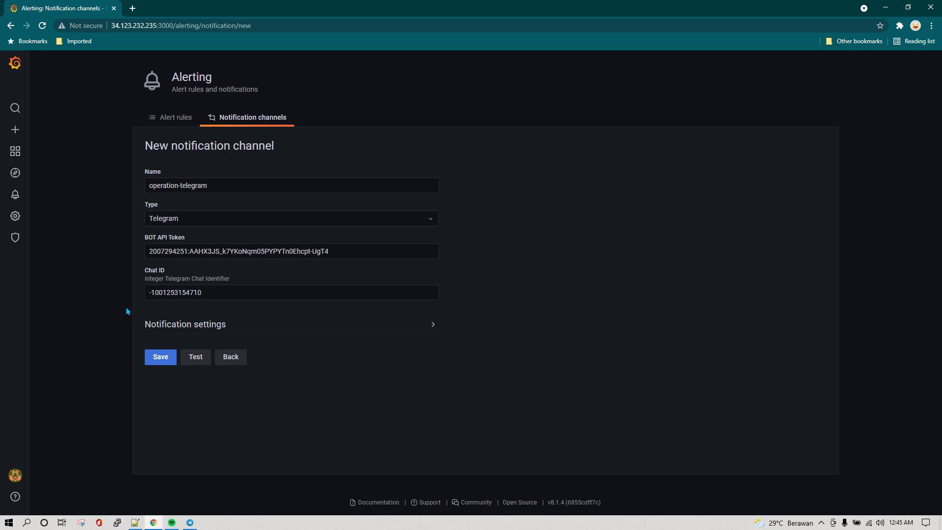
{"action": "left_click", "coordinate": [160, 358]}
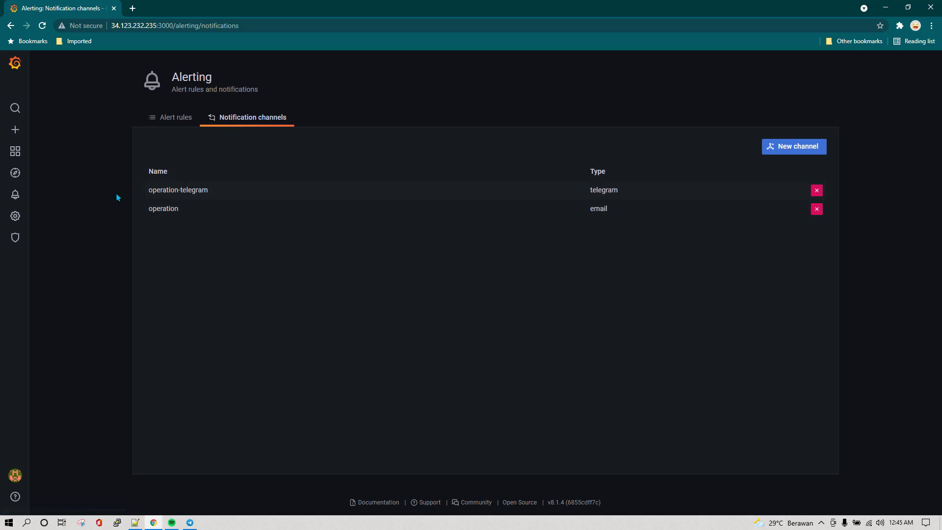
- Open the System Health dashboard from Home and open the Memory Usage panel's menu
{"action": "mouse_move", "coordinate": [21, 149]}
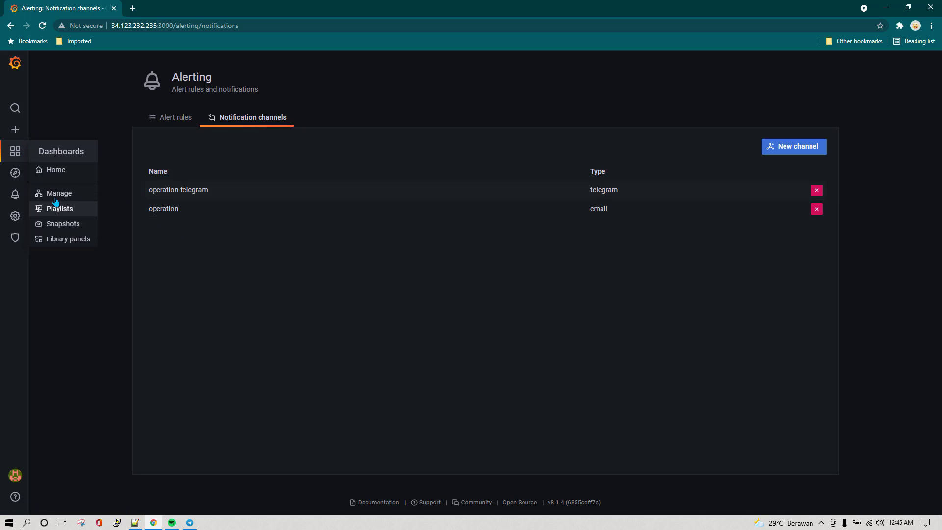
{"action": "left_click", "coordinate": [56, 170]}
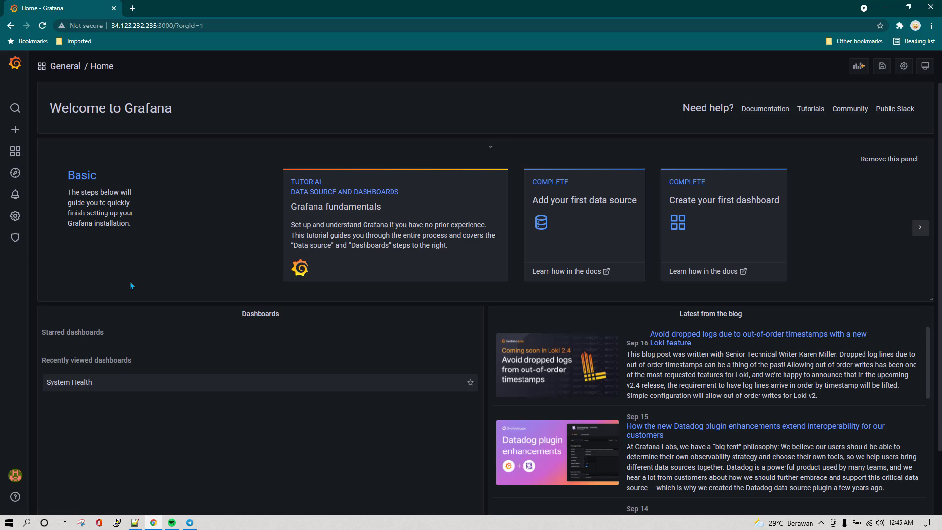
{"action": "left_click", "coordinate": [86, 383]}
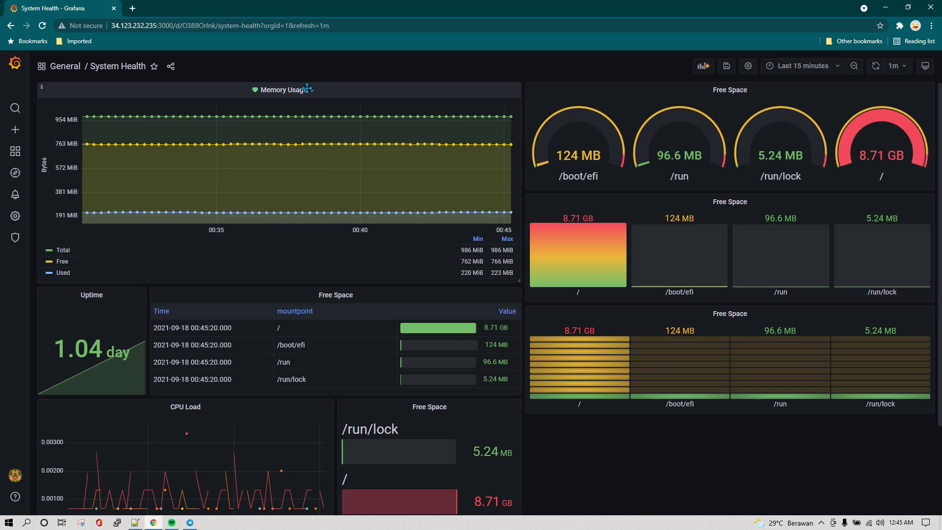
{"action": "left_click", "coordinate": [305, 90]}
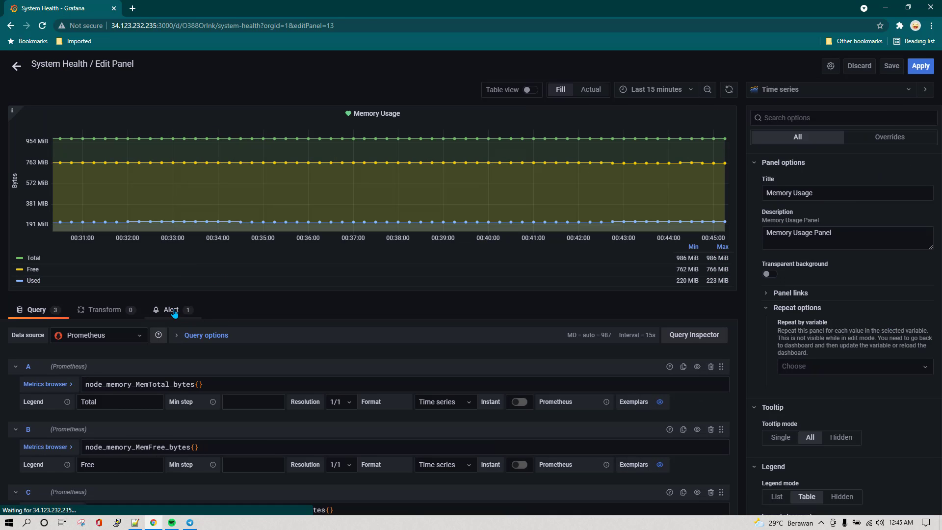
- Add operation-telegram as a notification target of the Memory Usage alert
{"action": "left_click", "coordinate": [174, 313]}
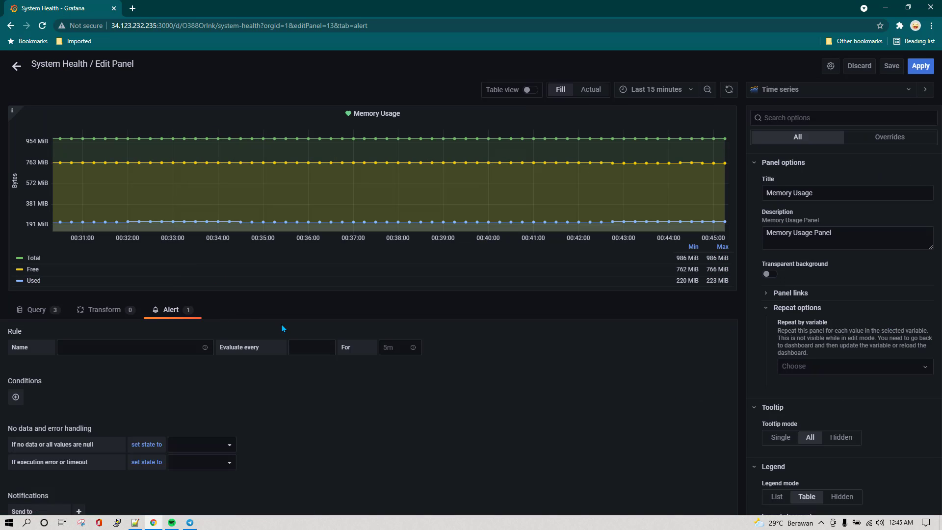
{"action": "scroll", "coordinate": [282, 328], "scroll_direction": "down", "scroll_amount": 5}
{"action": "scroll", "coordinate": [282, 338], "scroll_direction": "up", "scroll_amount": 1}
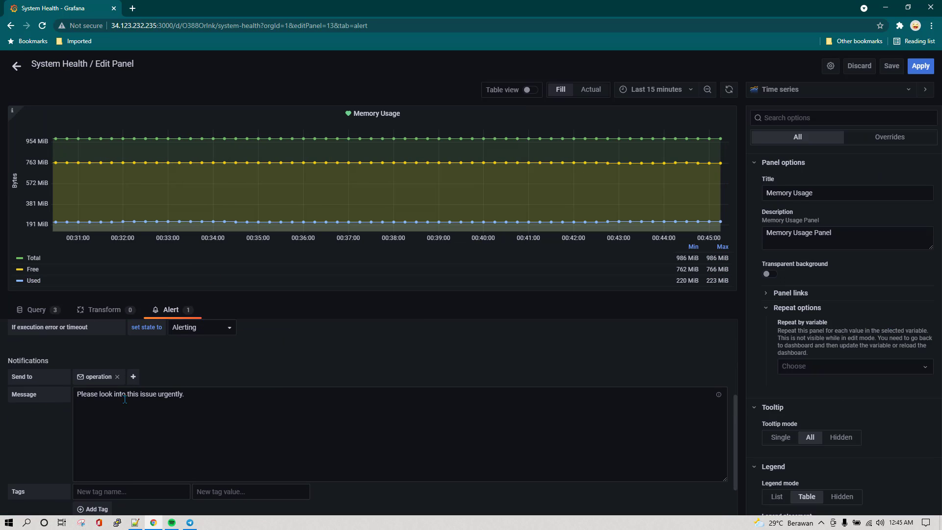
{"action": "left_click", "coordinate": [131, 381]}
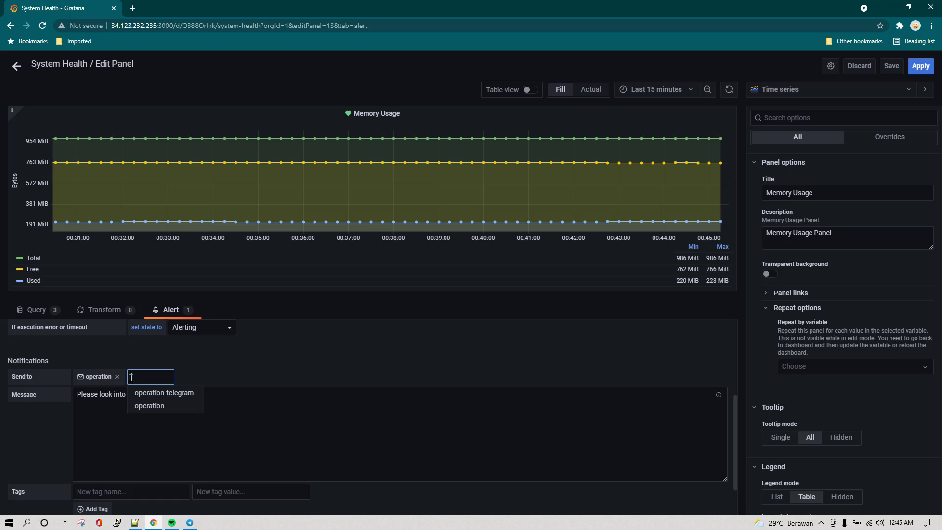
{"action": "left_click", "coordinate": [180, 393]}
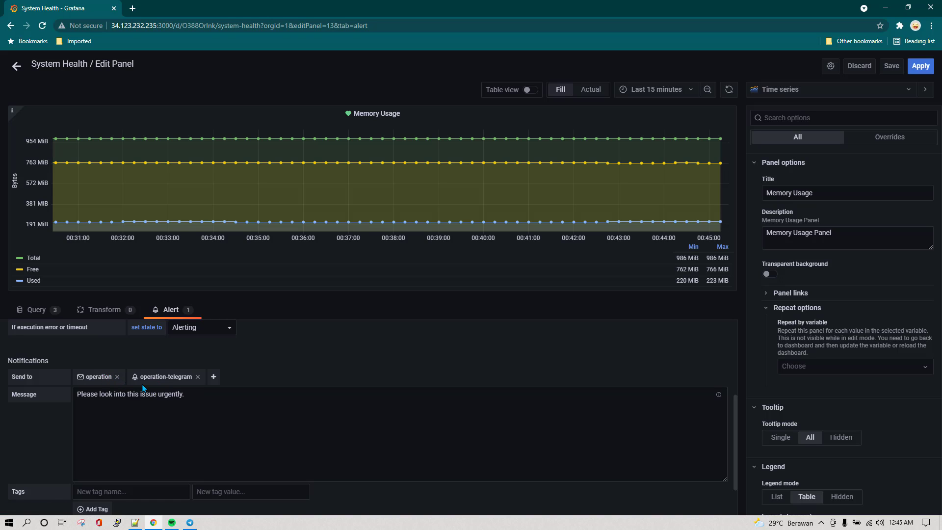
- Lower the IS ABOVE threshold to 100 and run Test rule to confirm it fires
{"action": "scroll", "coordinate": [220, 389], "scroll_direction": "up", "scroll_amount": 3}
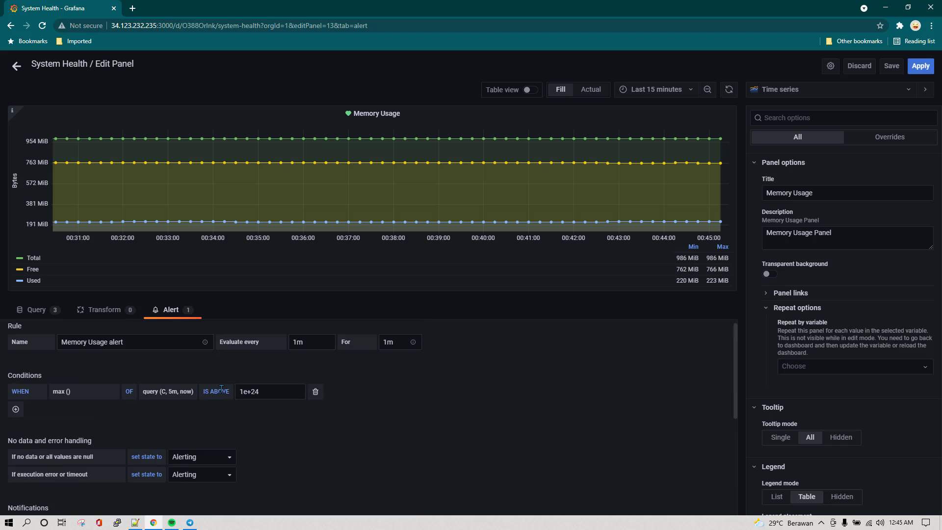
{"action": "left_click_drag", "start_coordinate": [265, 391], "coordinate": [247, 391]}
{"action": "type", "text": "100"}
{"action": "left_click", "coordinate": [264, 418]}
{"action": "scroll", "coordinate": [379, 440], "scroll_direction": "down", "scroll_amount": 5}
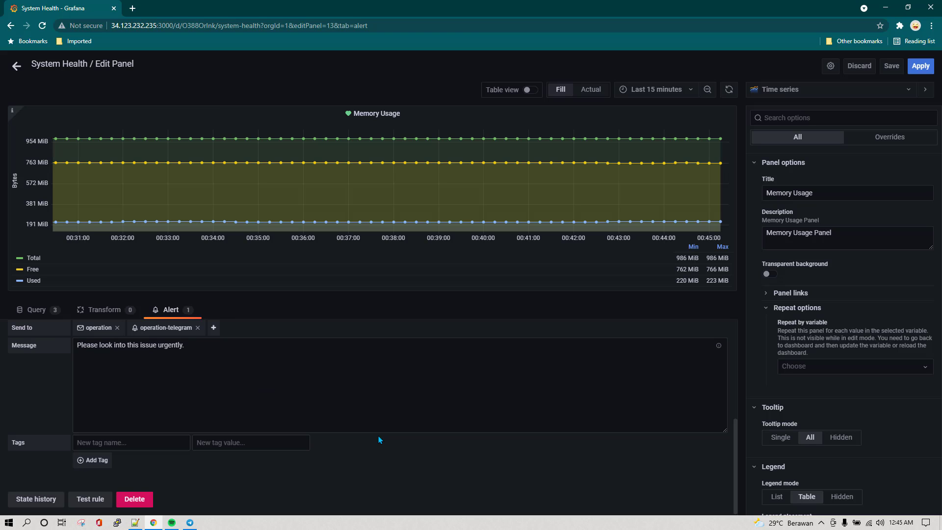
{"action": "left_click", "coordinate": [90, 499]}
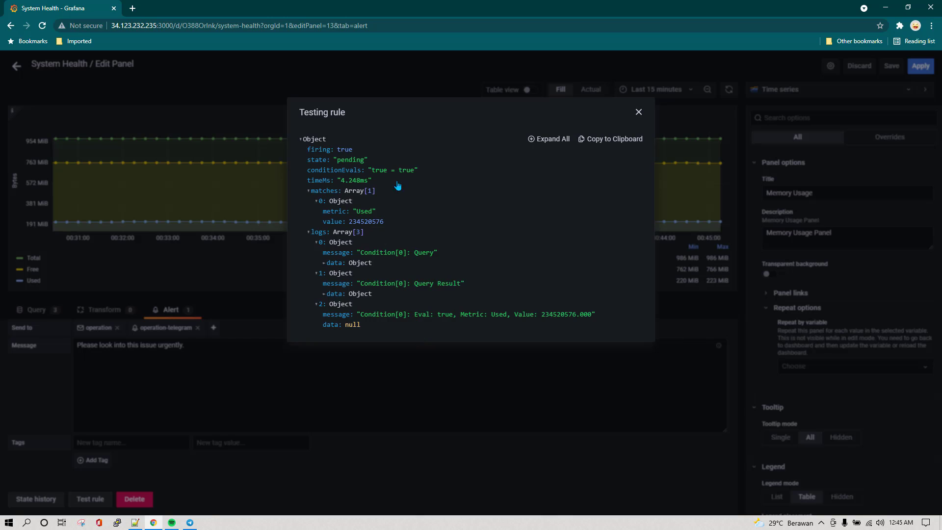
{"action": "left_click", "coordinate": [637, 113]}
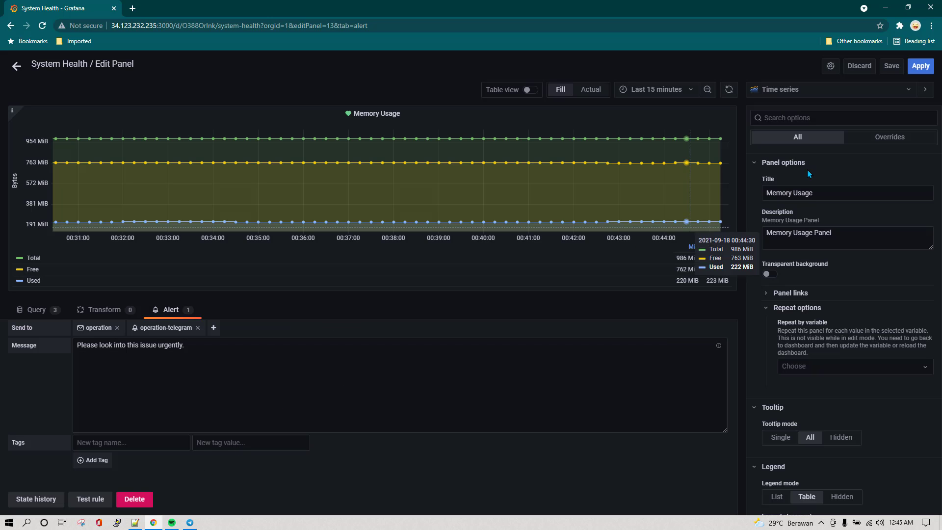
- Apply the panel changes and save the System Health dashboard
{"action": "left_click", "coordinate": [892, 66]}
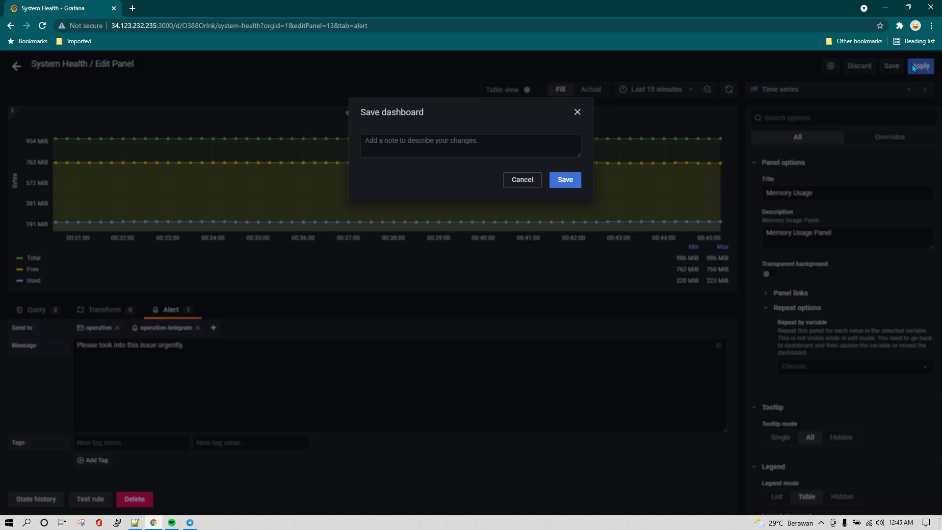
{"action": "left_click", "coordinate": [562, 180]}
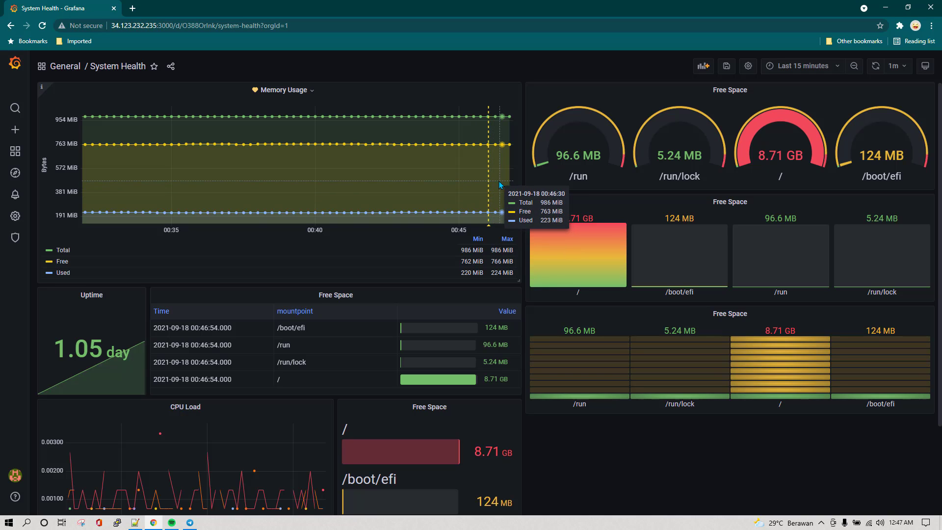
- Refresh the Grafana dashboard and verify the '[Alerting] Memory Usage alert' message in the Telegram group
{"action": "left_click", "coordinate": [190, 523]}
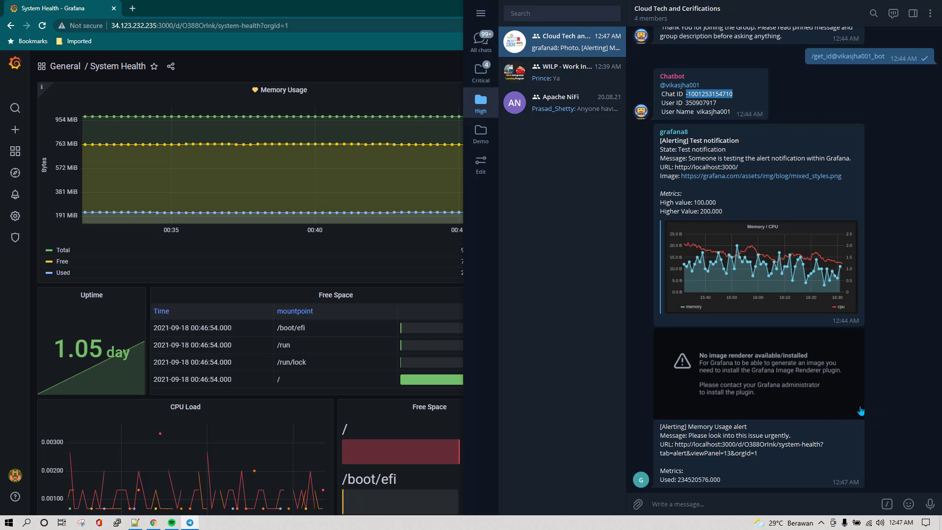
{"action": "scroll", "coordinate": [700, 429], "scroll_direction": "up", "scroll_amount": 2}
{"action": "scroll", "coordinate": [707, 412], "scroll_direction": "down", "scroll_amount": 2}
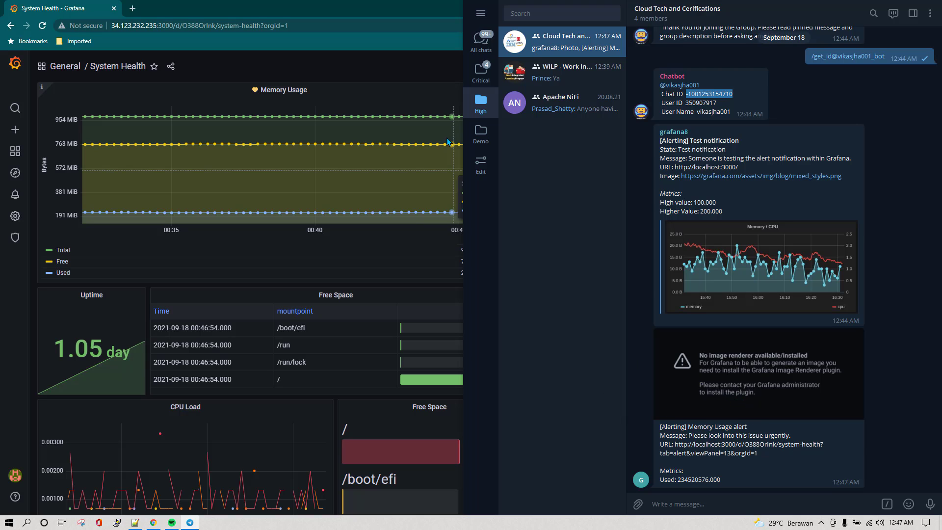
{"action": "left_click", "coordinate": [436, 66]}
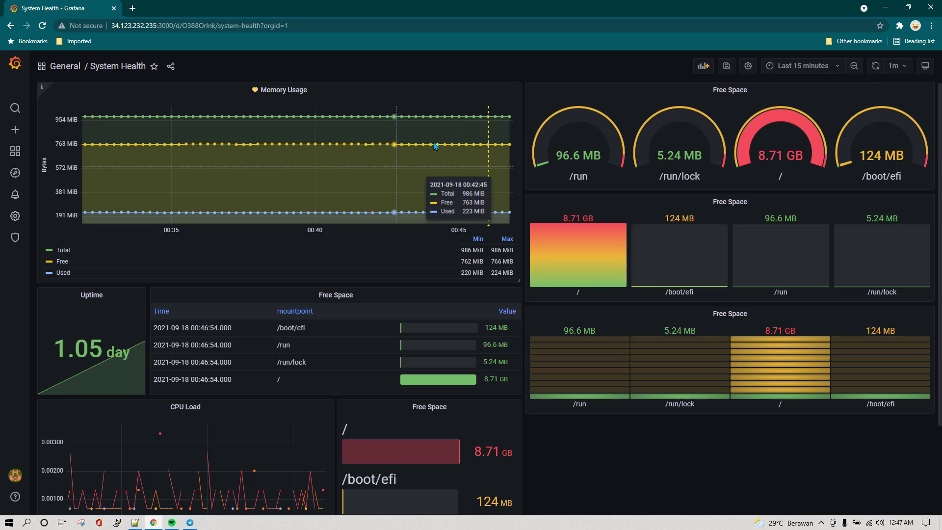
{"action": "left_click", "coordinate": [876, 66]}
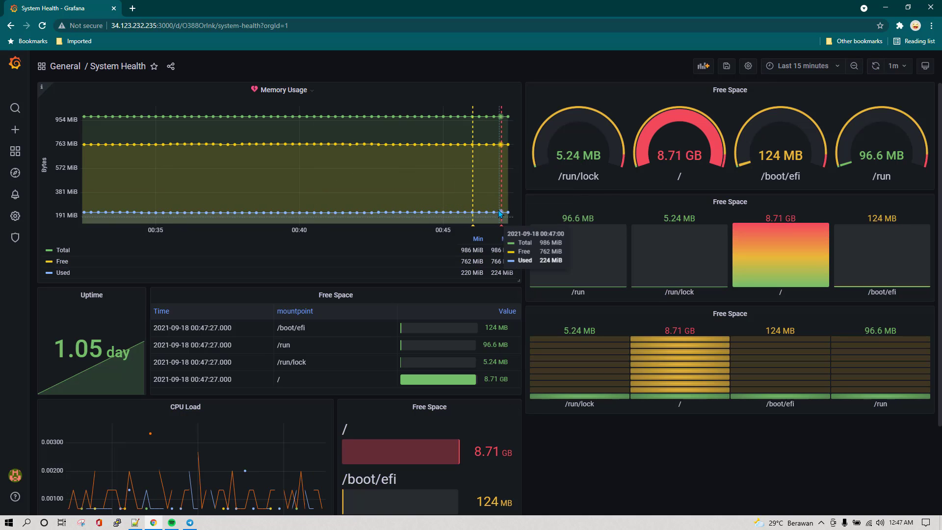
{"action": "left_click", "coordinate": [190, 523]}
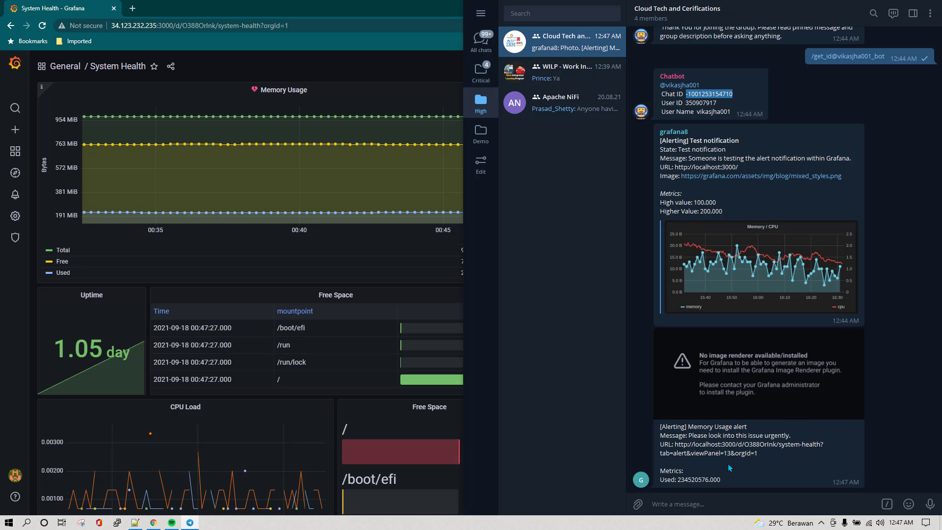
{"action": "left_click", "coordinate": [638, 451]}
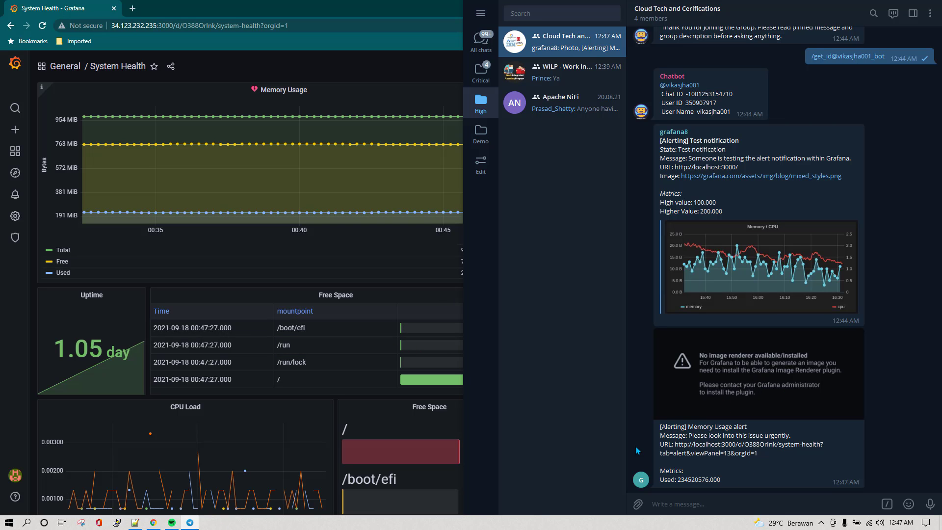